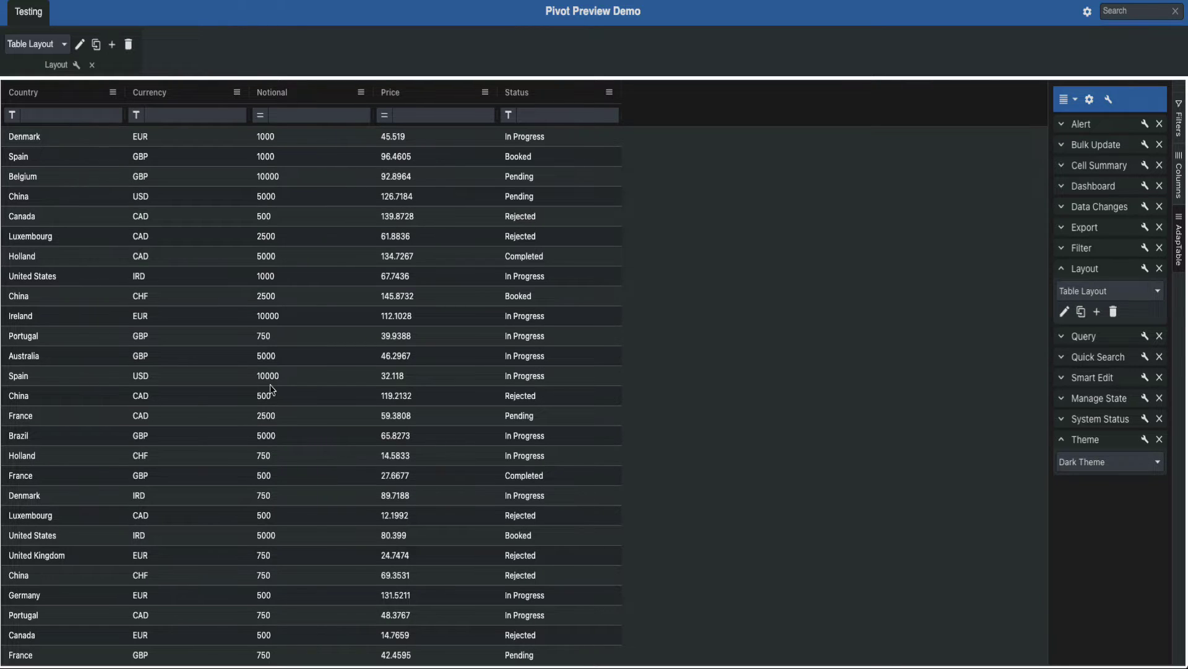
# Step: Look through the Table Layout rows and switch the grid to the "1. NO Pivot Cols - NO Row Groups" layout
pyautogui.scroll(-1, 228, 351)
pyautogui.scroll(-10, 228, 351)
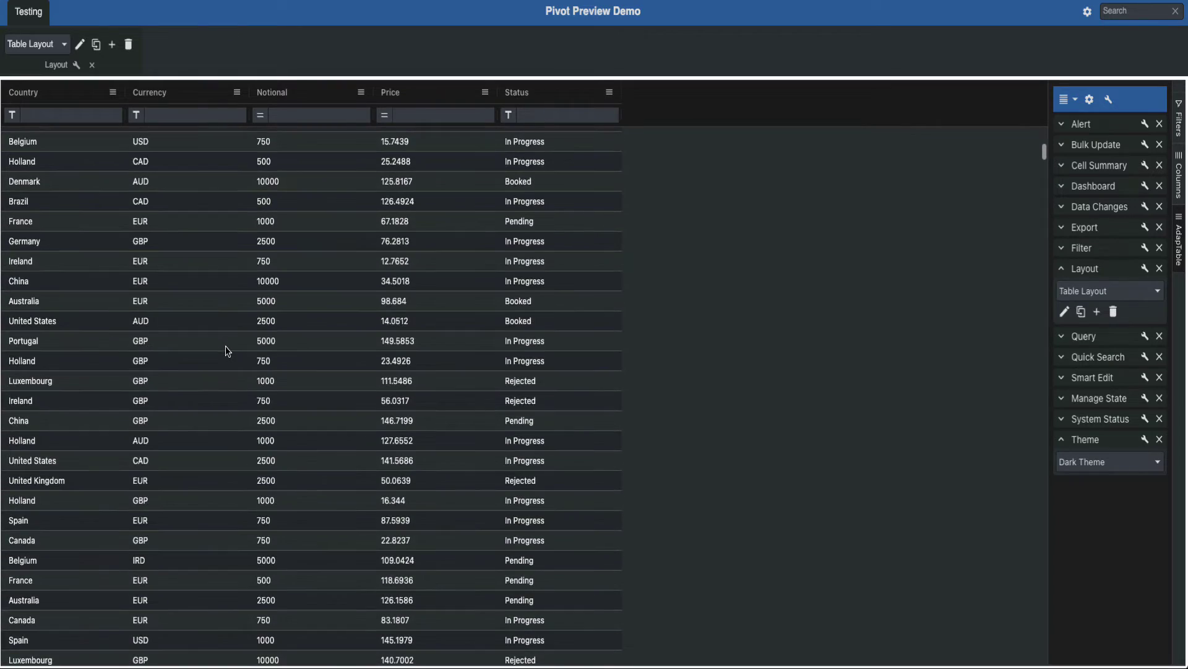
pyautogui.scroll(10, 228, 351)
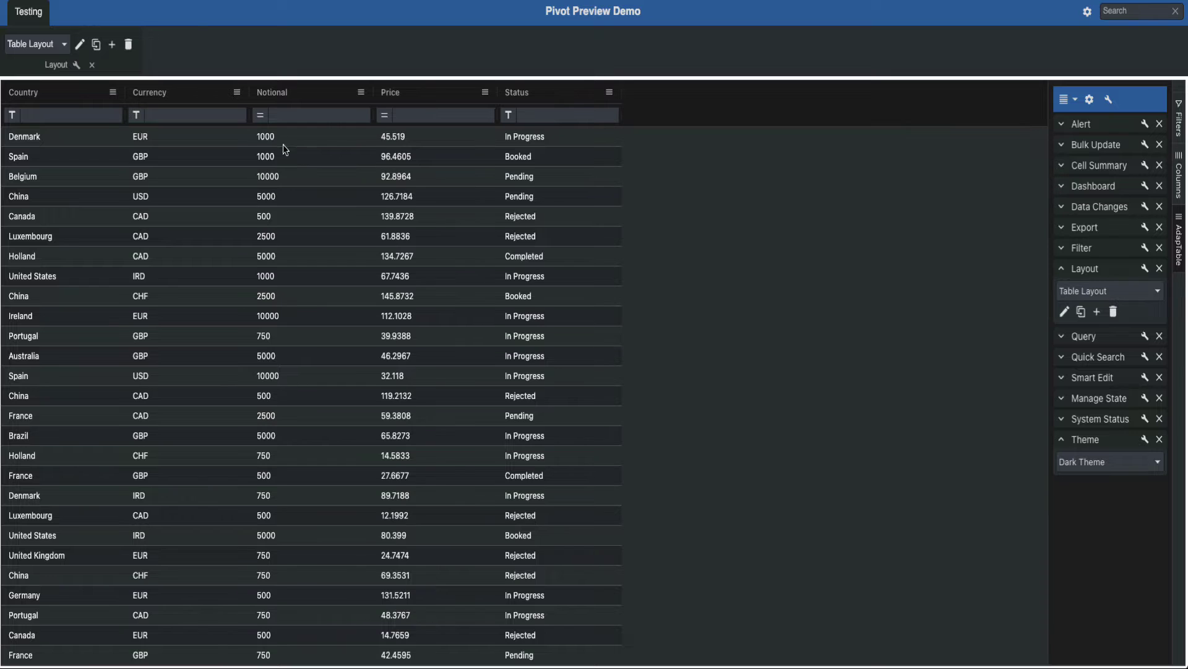
pyautogui.scroll(-1, 274, 217)
pyautogui.scroll(-3, 274, 217)
pyautogui.scroll(3, 274, 216)
pyautogui.click(37, 47)
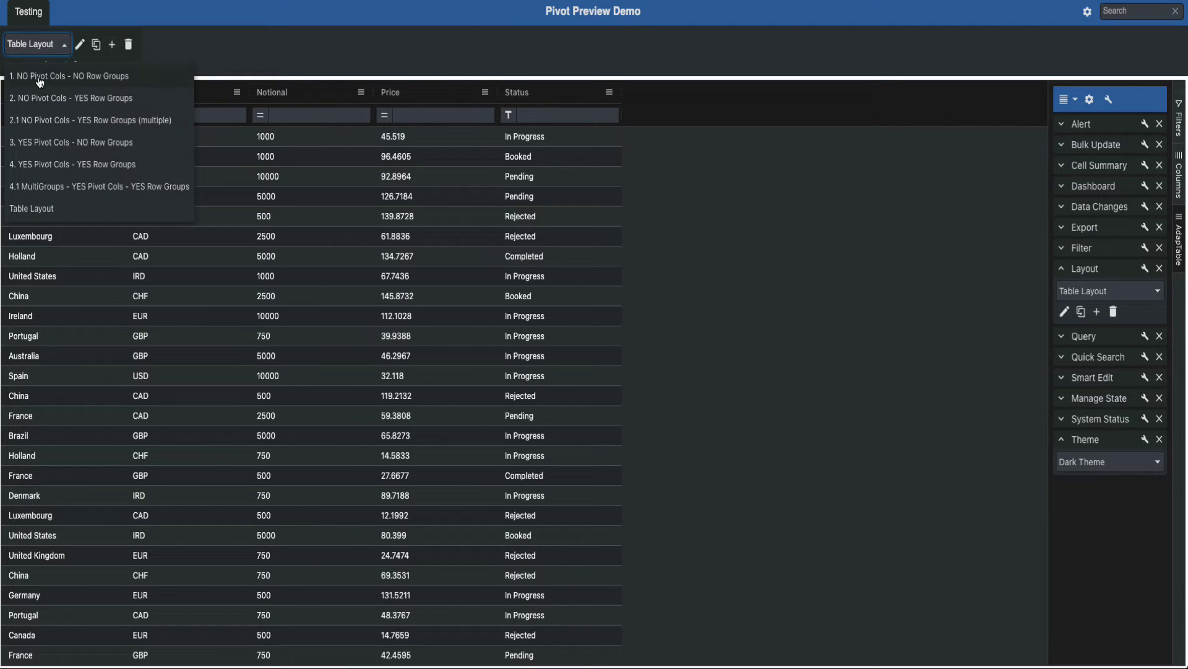
pyautogui.click(38, 80)
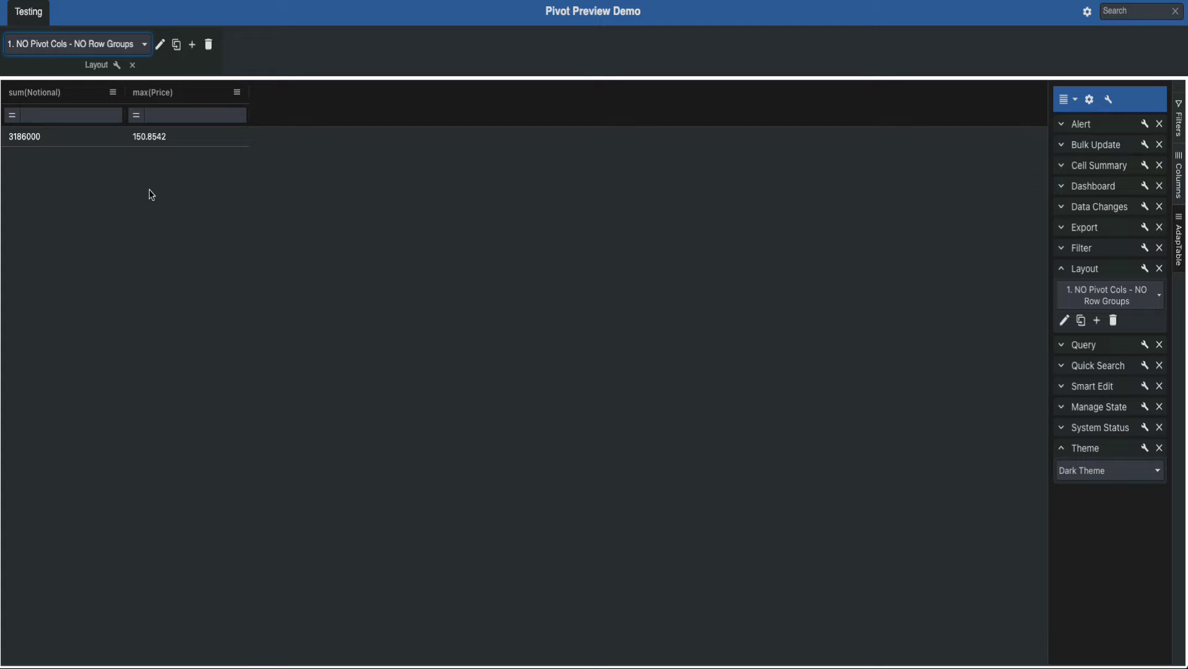
# Step: Expand the sum(Notional) aggregated value, review its underlying trade rows, and close the list
pyautogui.rightClick(26, 142)
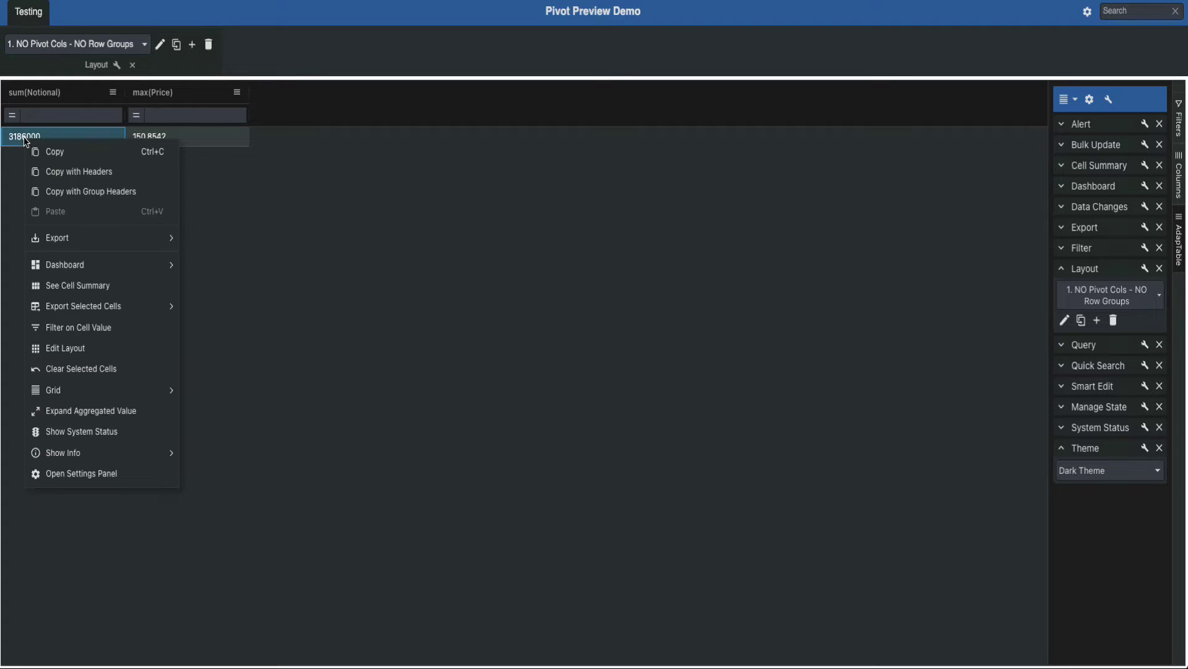
pyautogui.click(82, 410)
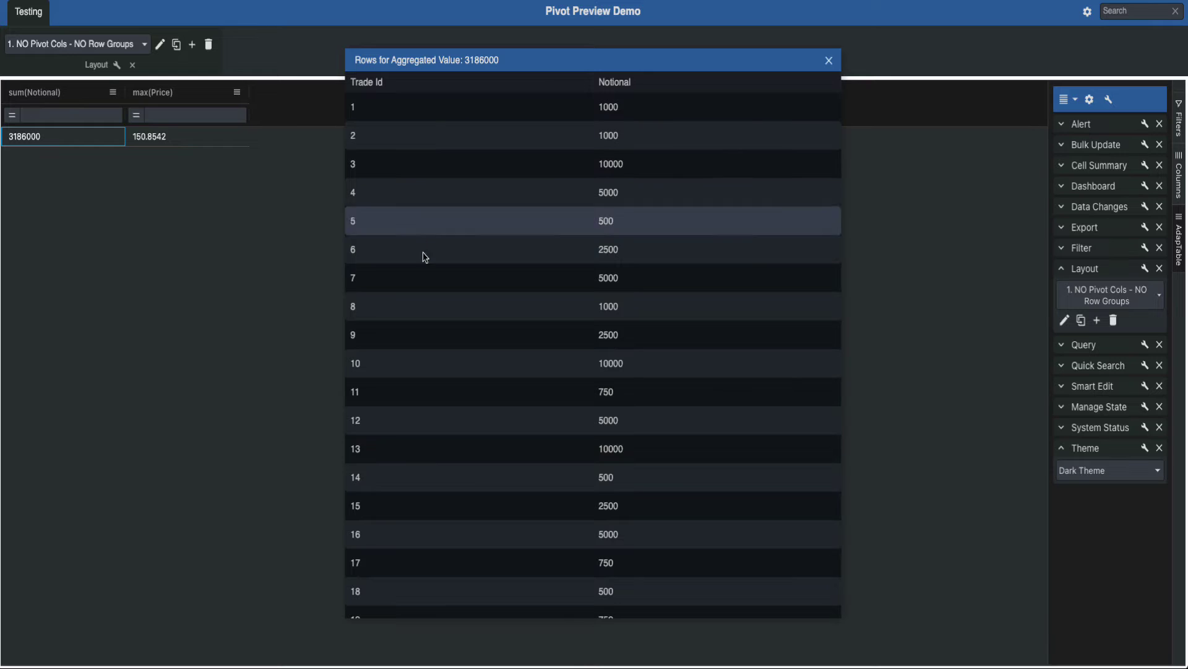
pyautogui.scroll(-20, 425, 256)
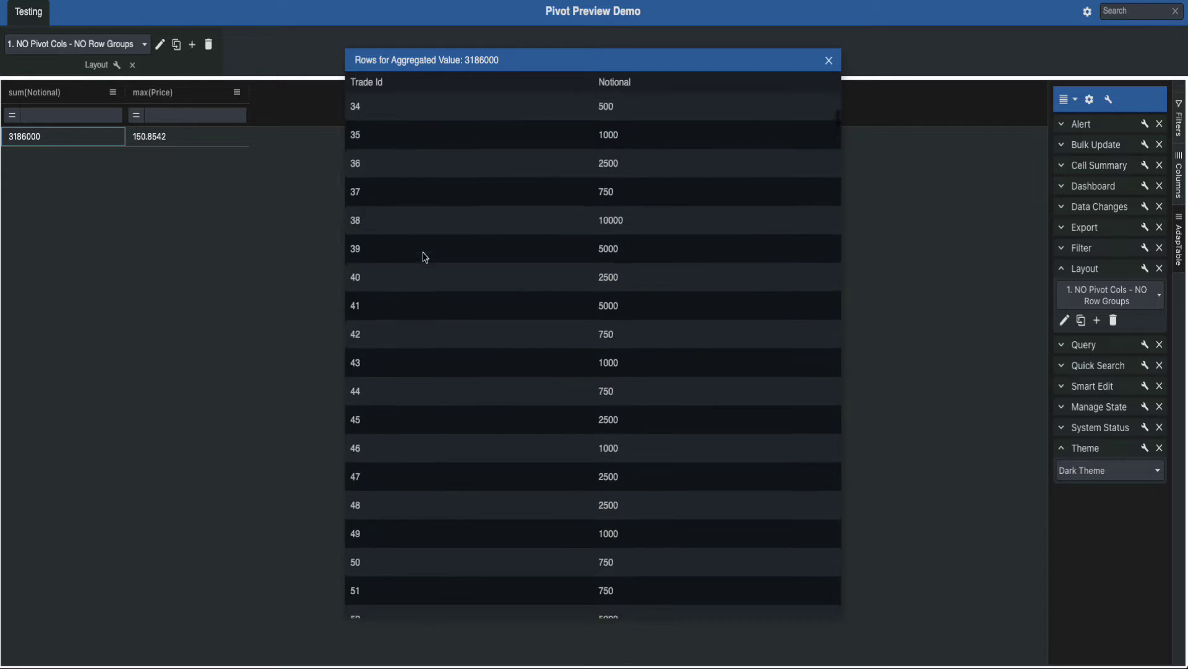
pyautogui.scroll(20, 425, 256)
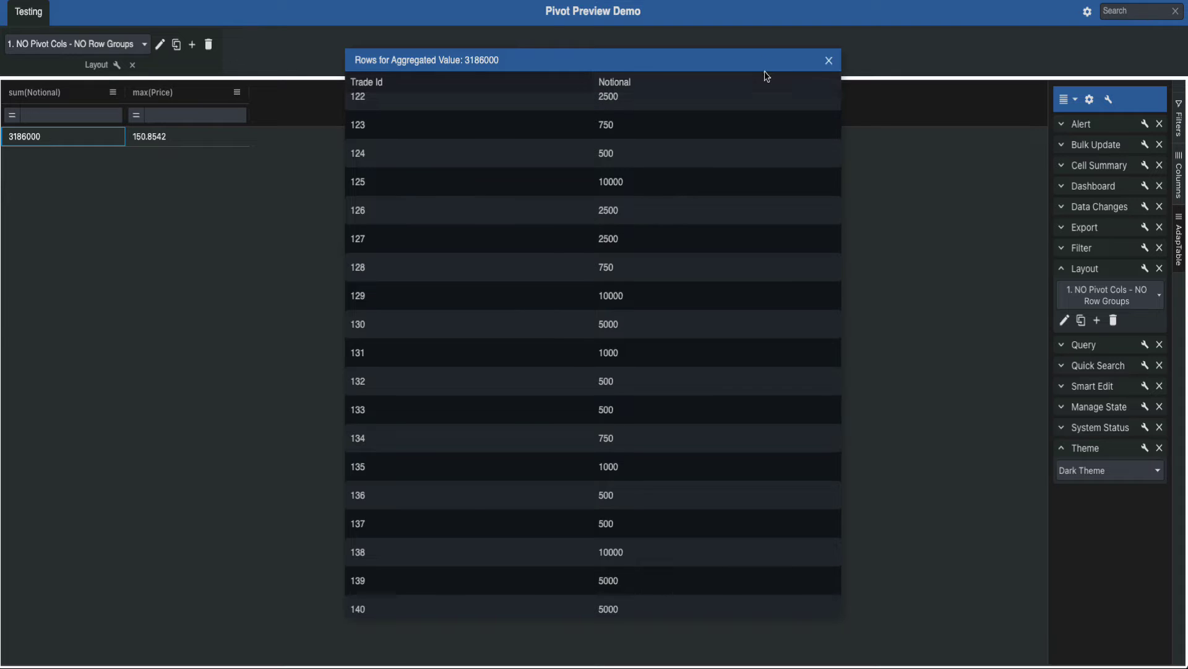
pyautogui.click(829, 60)
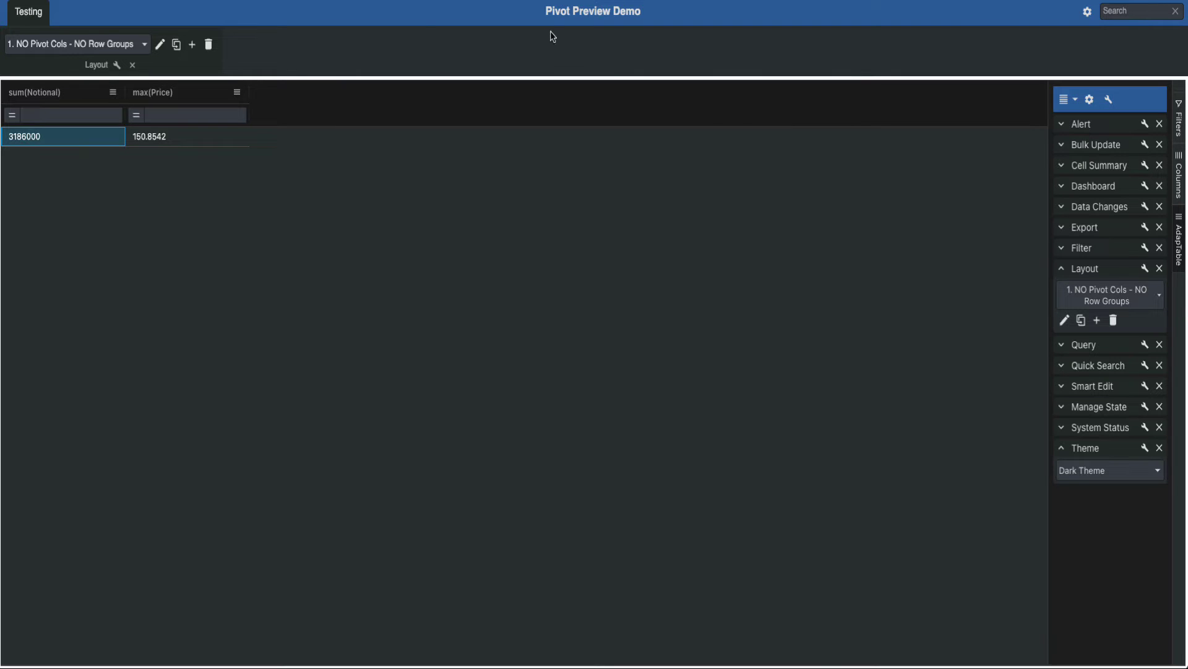
# Step: Switch to the "2. NO Pivot Cols - YES Row Groups" layout and review the rows behind Australia's sum(Notional) aggregated value
pyautogui.click(61, 45)
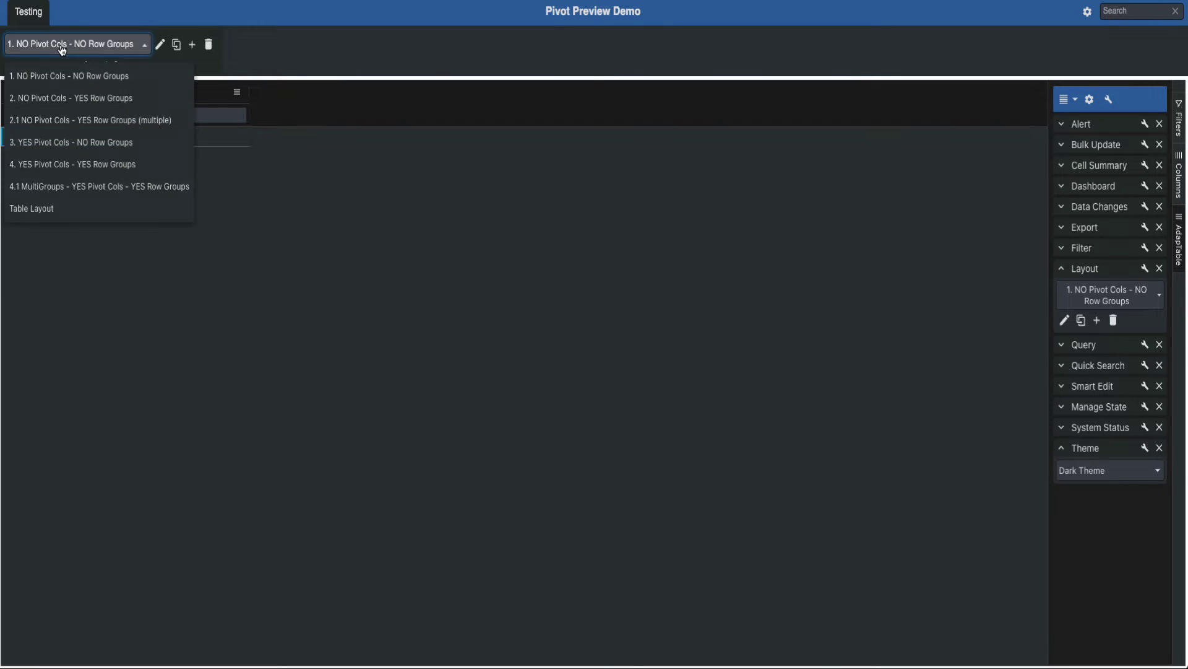
pyautogui.click(70, 99)
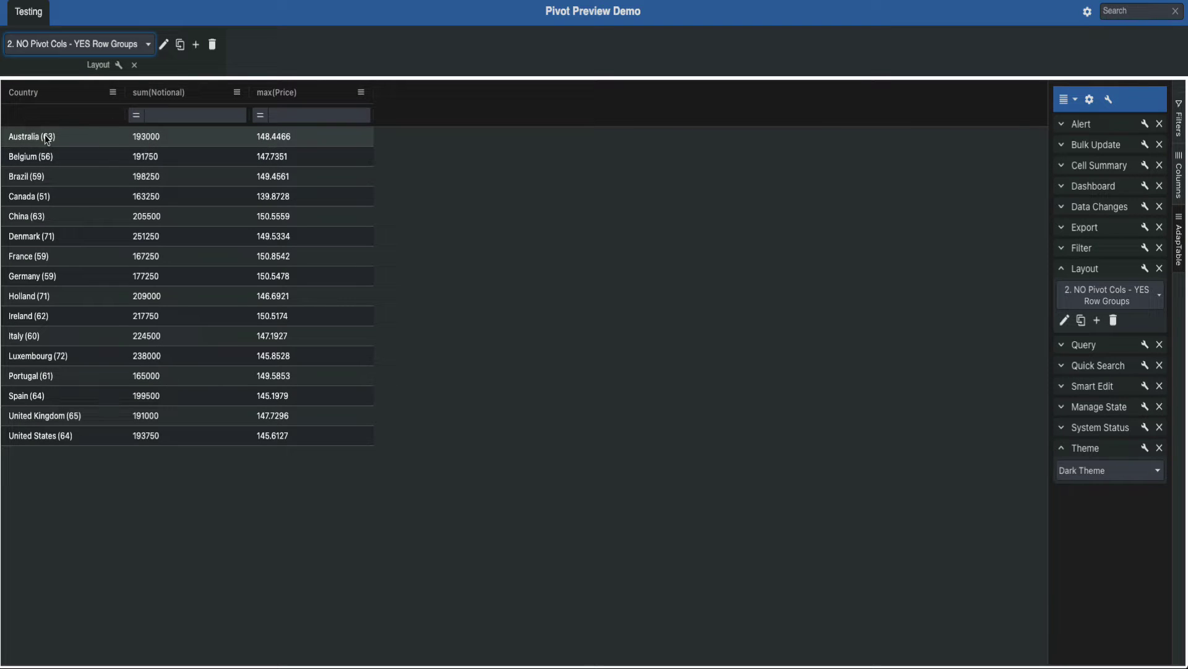
pyautogui.rightClick(152, 143)
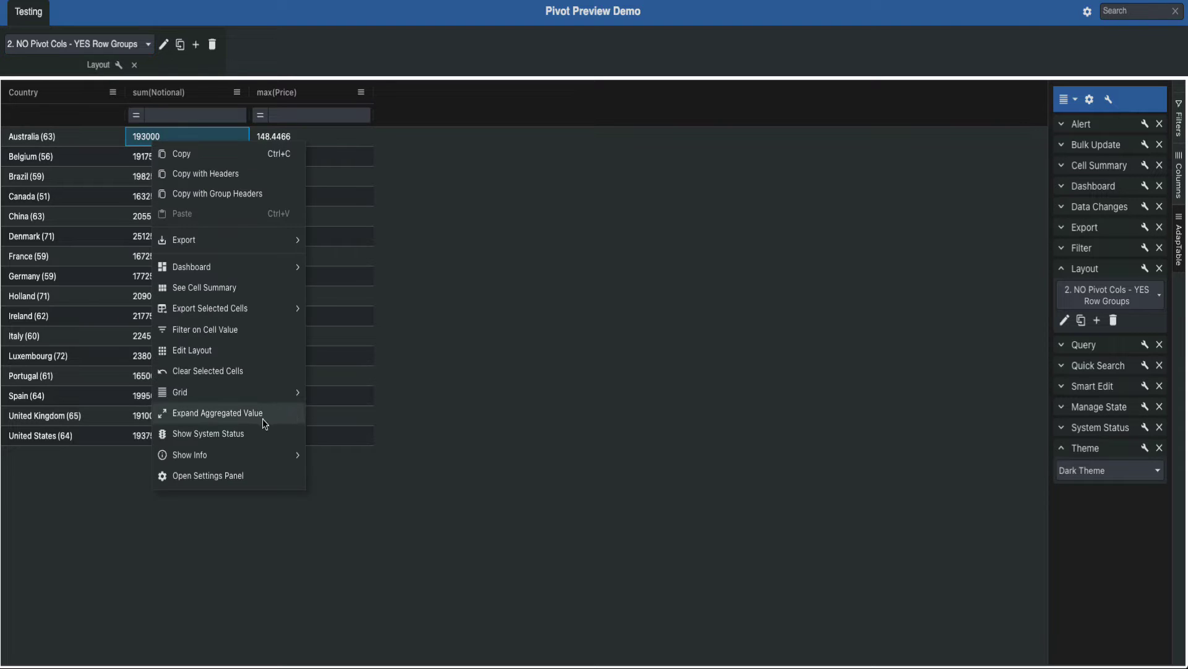
pyautogui.click(244, 418)
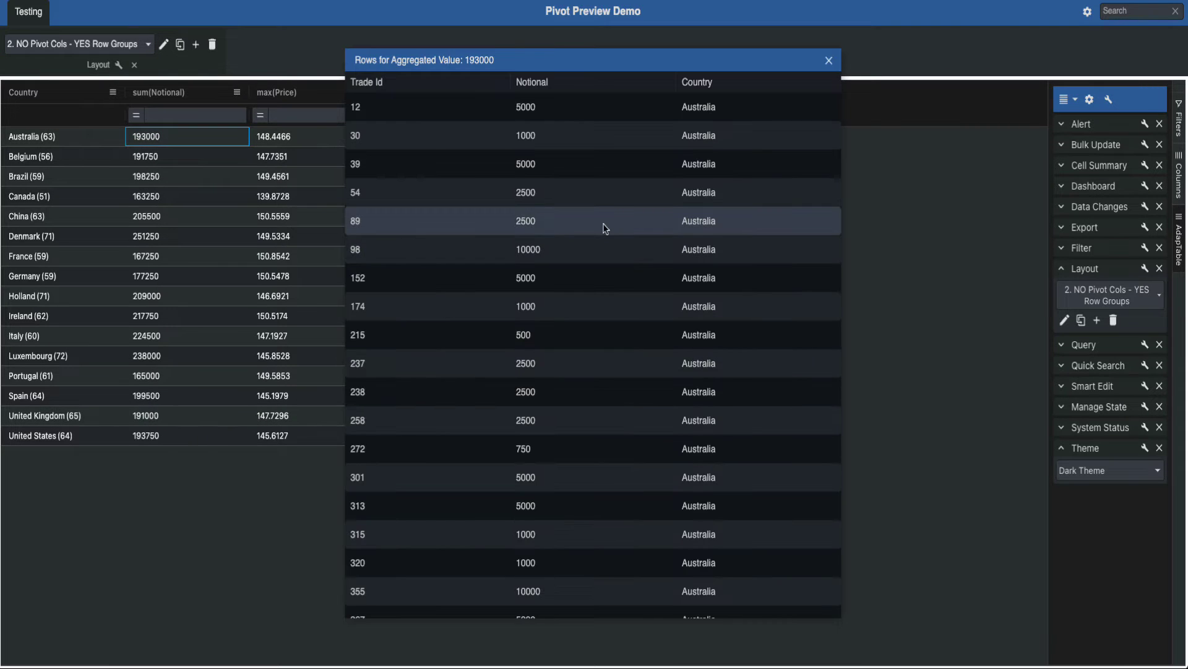
pyautogui.scroll(-20, 401, 143)
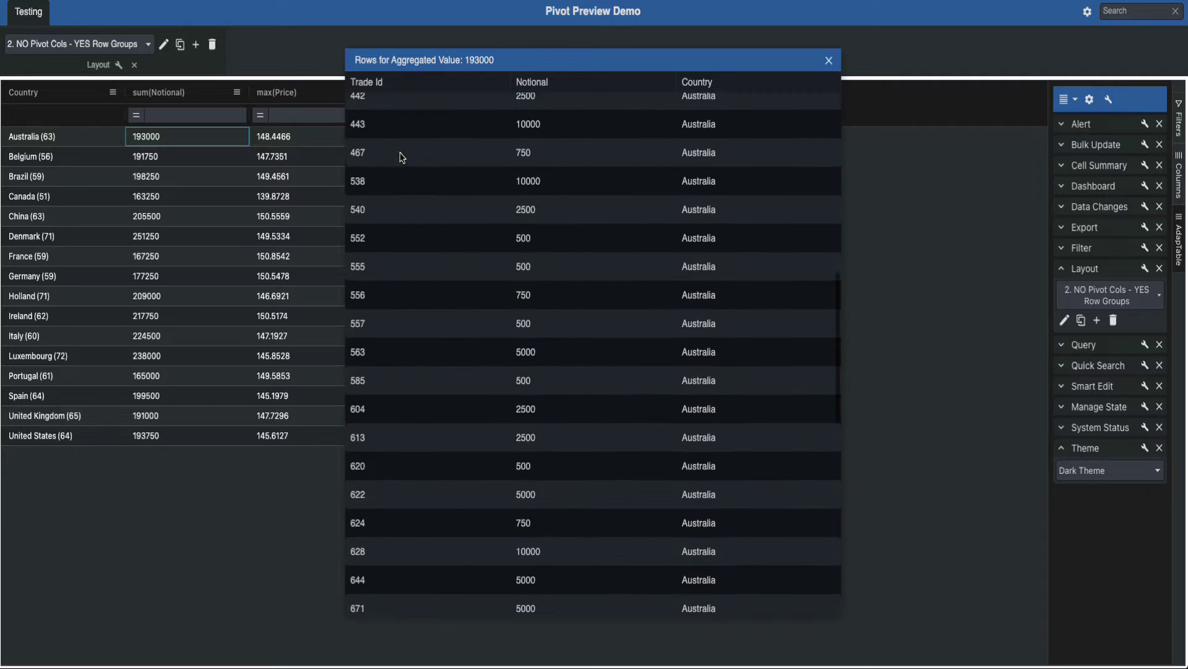
pyautogui.scroll(20, 401, 156)
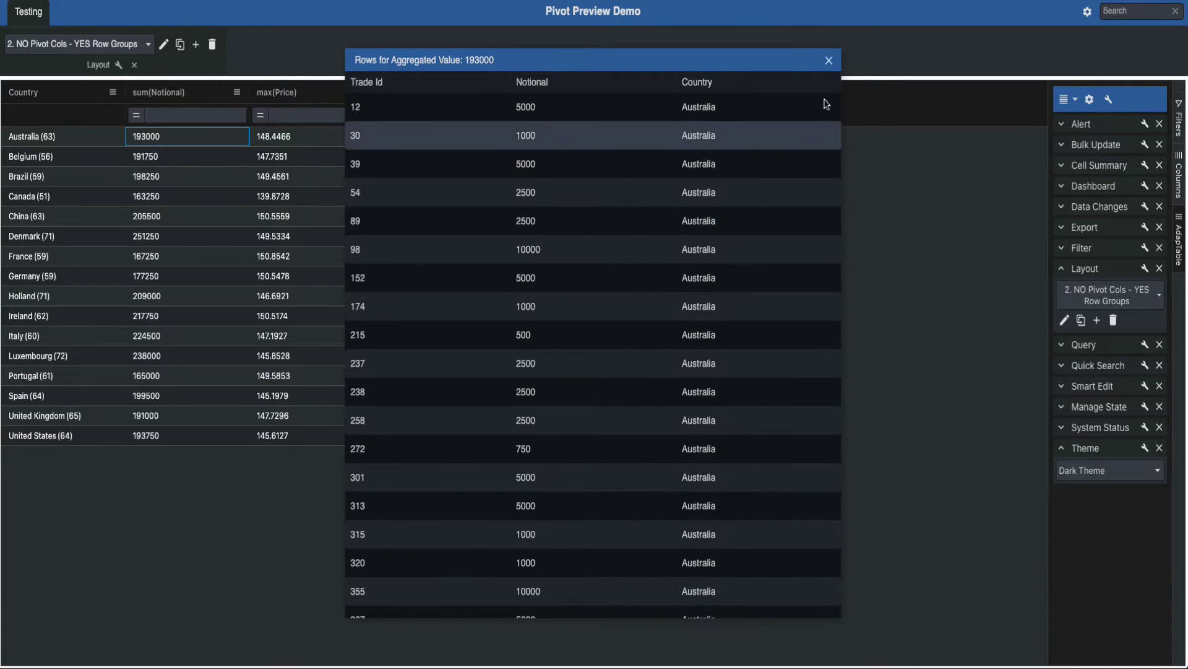
pyautogui.click(829, 60)
# Step: Switch to the "2.1 NO Pivot Cols - YES Row Groups (multiple)" layout and expand the Australia group into its currencies
pyautogui.click(136, 115)
pyautogui.click(103, 45)
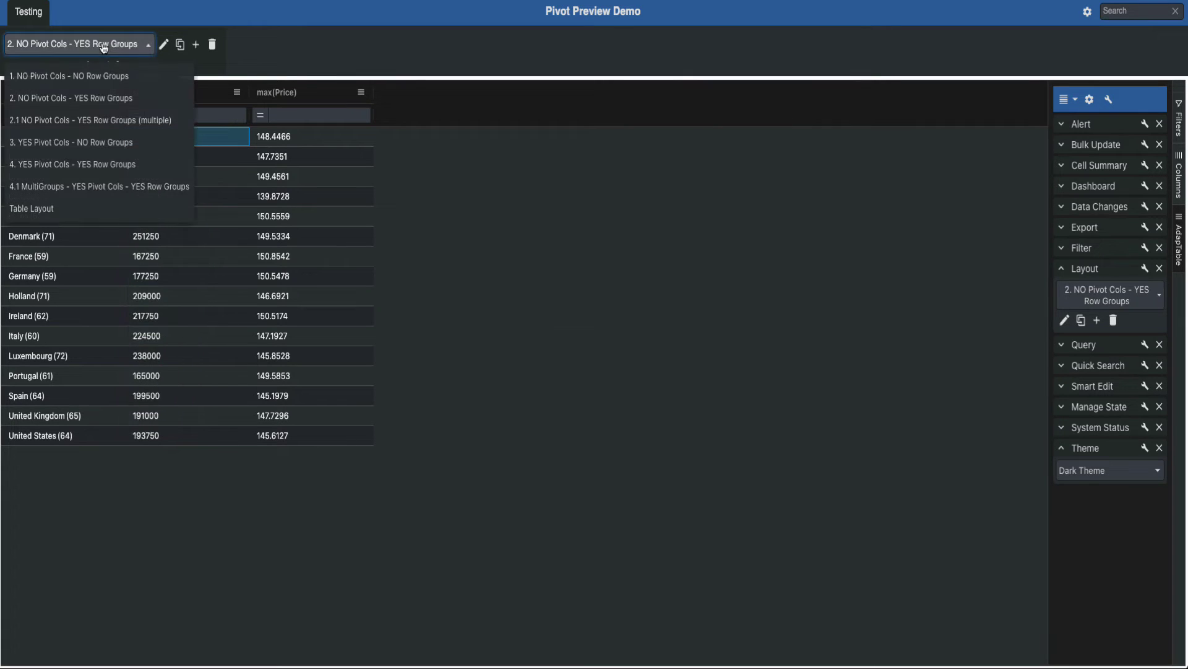
pyautogui.click(102, 121)
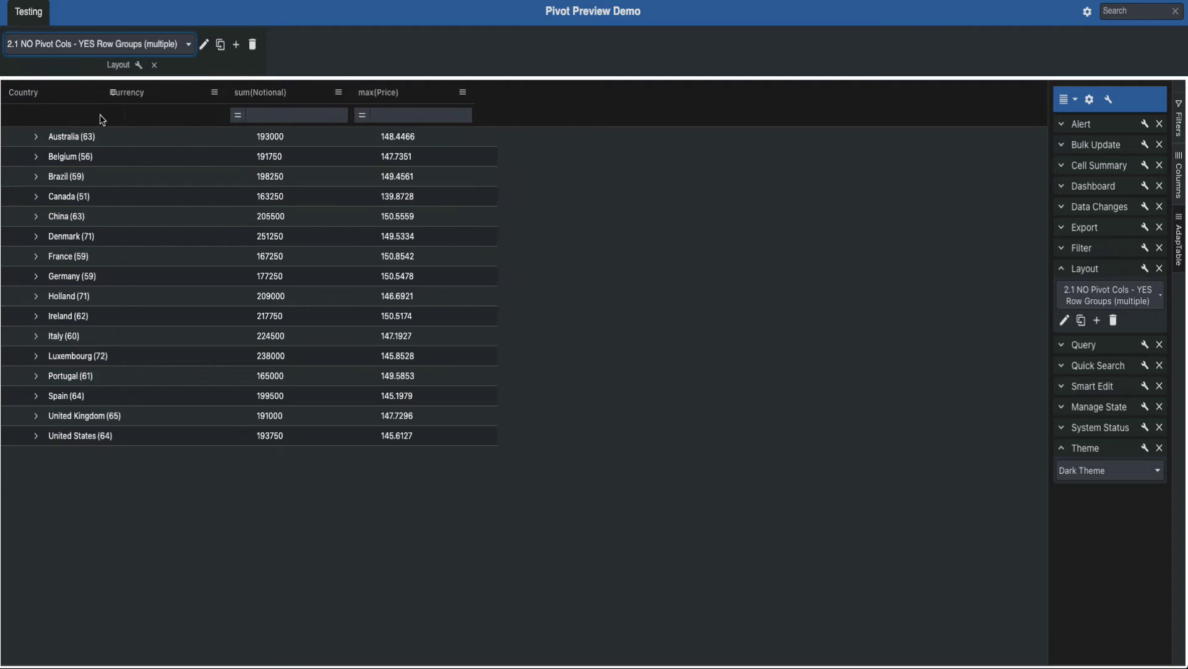
pyautogui.click(14, 140)
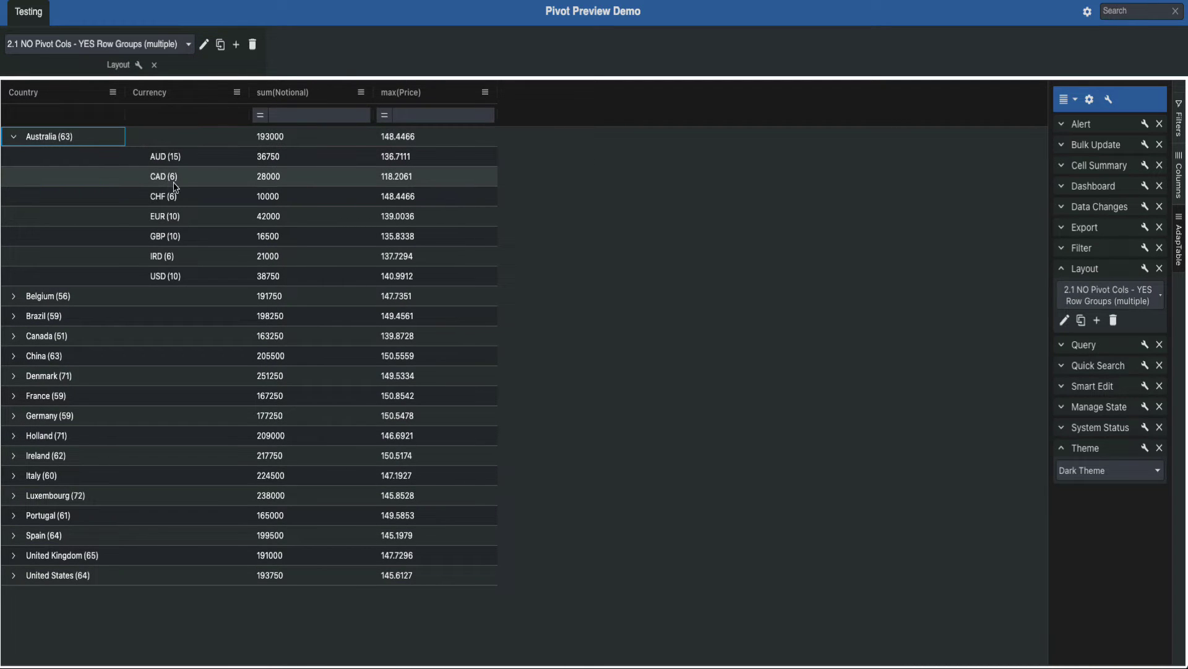
# Step: Expand the sum(Notional) aggregated value for EUR under Australia, review its rows, and close the list
pyautogui.click(271, 221)
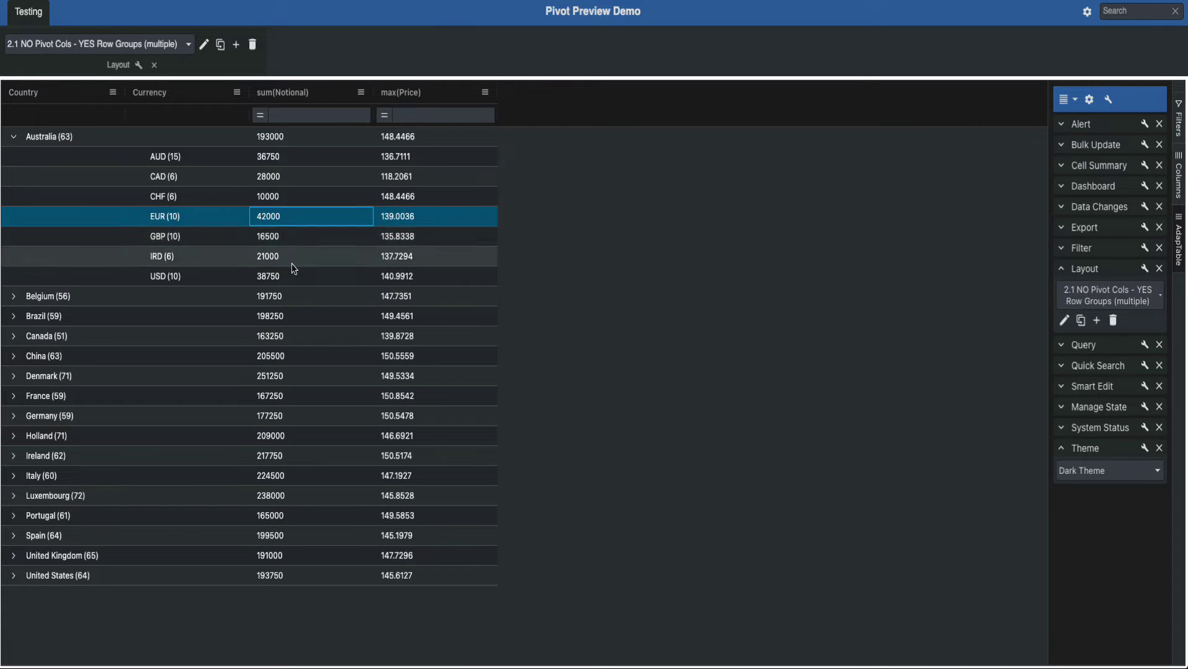
pyautogui.rightClick(283, 216)
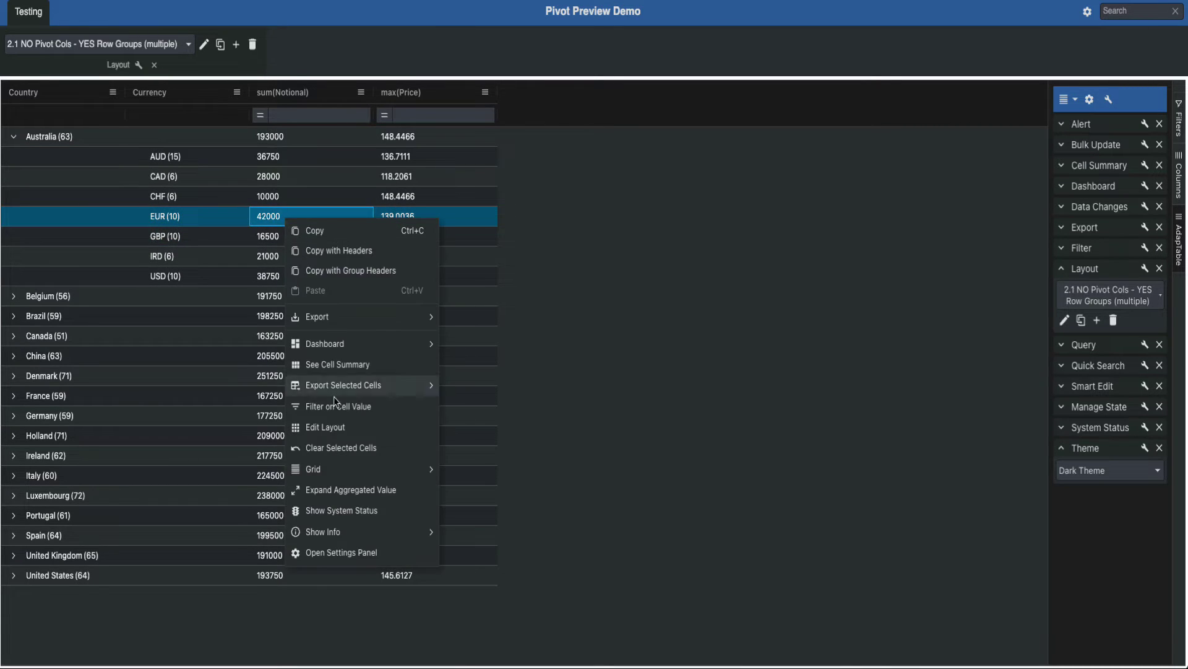
pyautogui.click(340, 493)
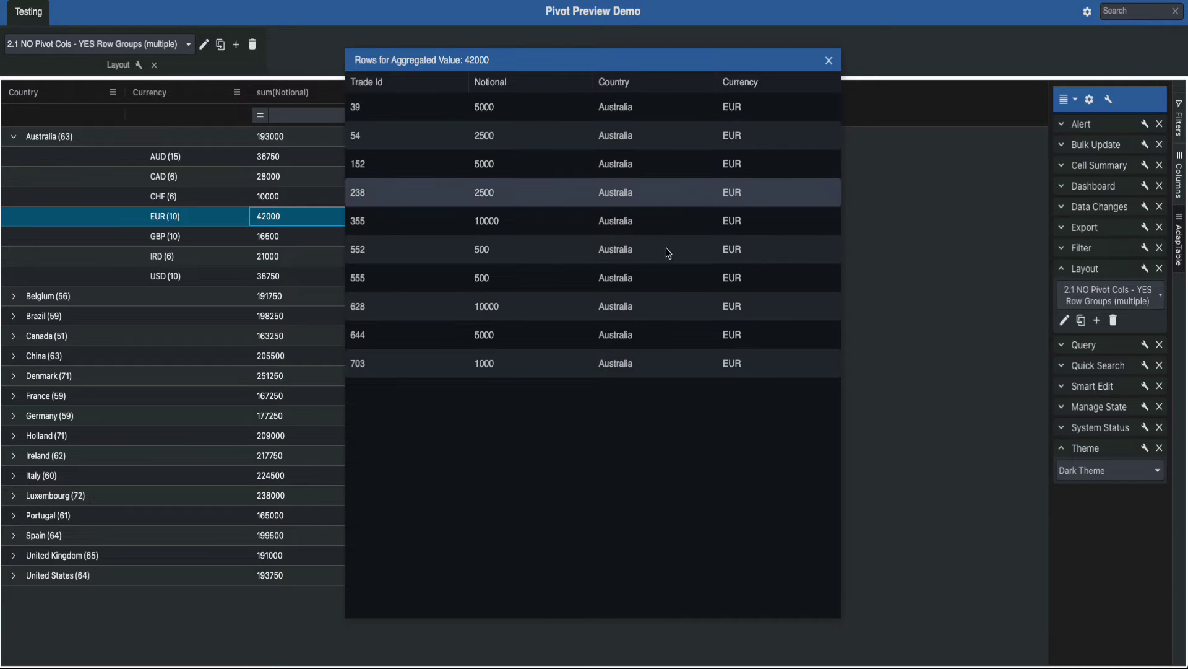
pyautogui.click(828, 61)
# Step: Switch to the "3. YES Pivot Cols - NO Row Groups" layout and review the rows behind the Completed sum(Notional) aggregated value
pyautogui.click(113, 54)
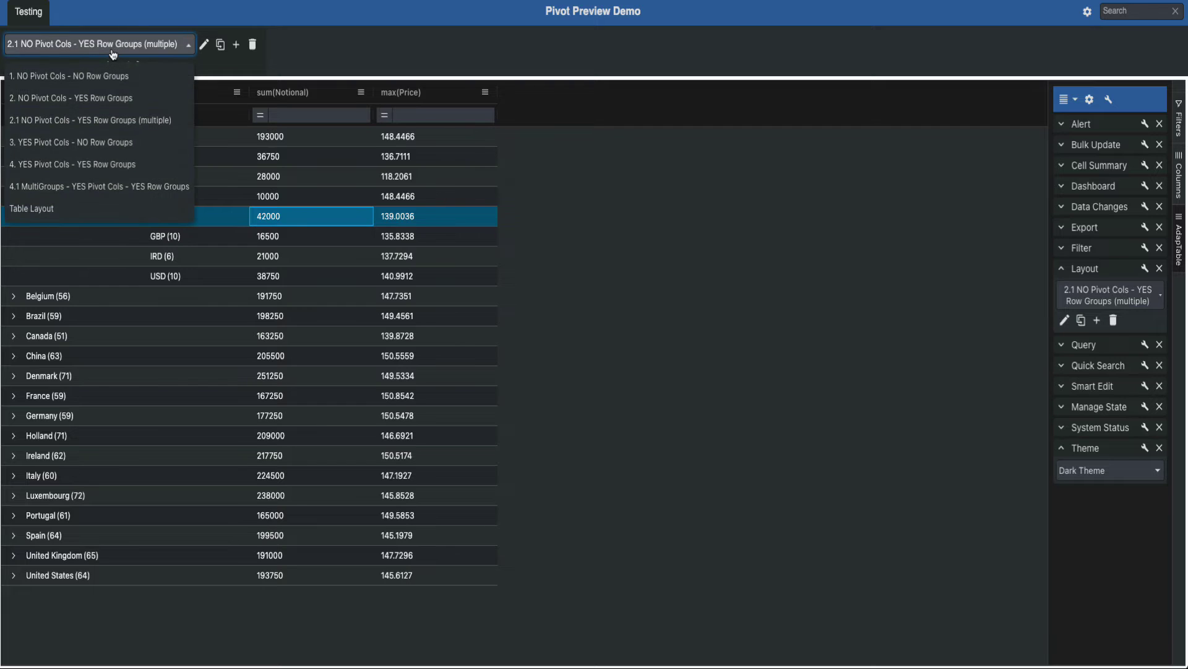
pyautogui.click(108, 143)
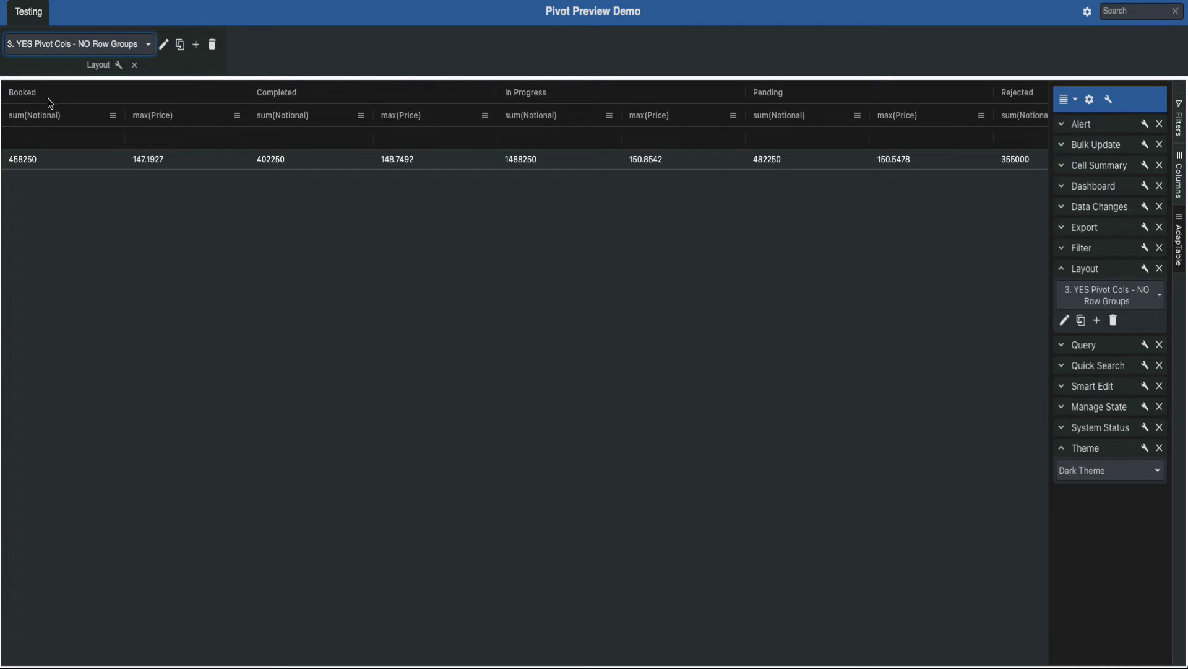
pyautogui.rightClick(279, 162)
pyautogui.click(328, 333)
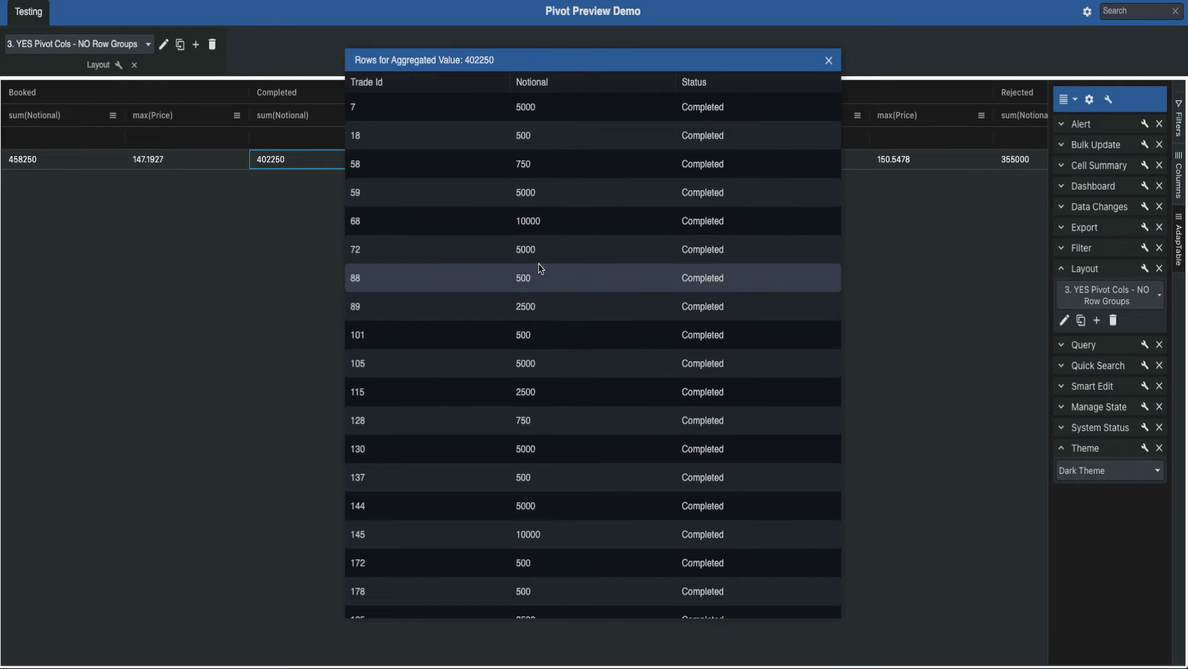
pyautogui.scroll(-5, 540, 268)
pyautogui.scroll(-15, 540, 268)
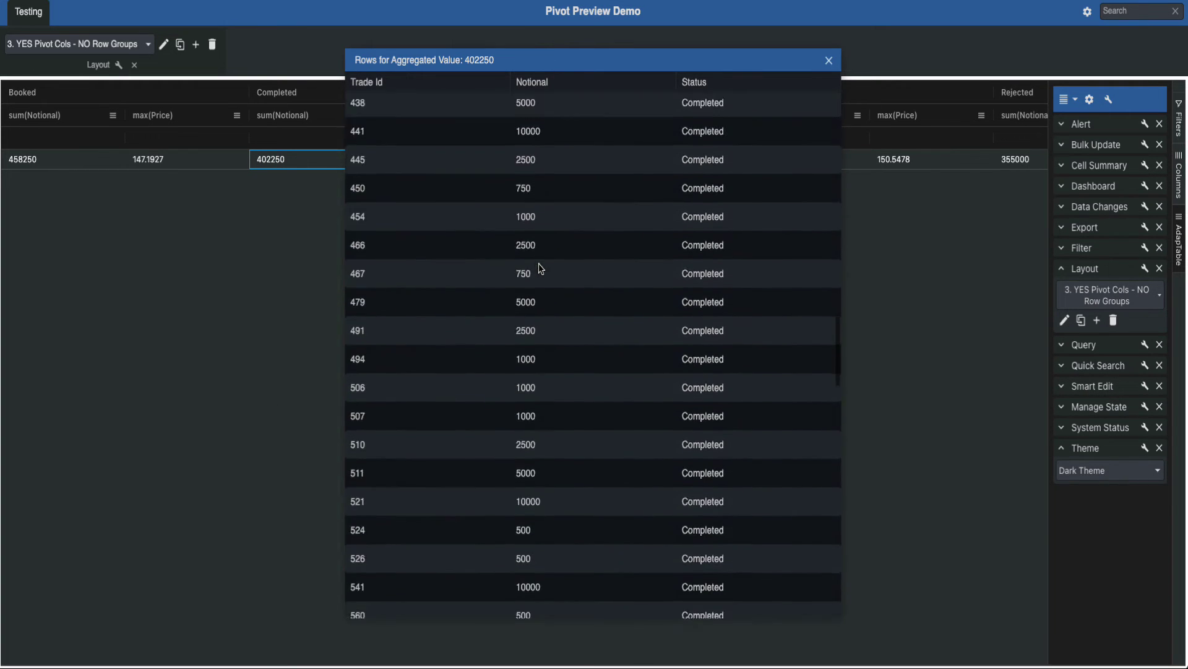
pyautogui.scroll(20, 540, 267)
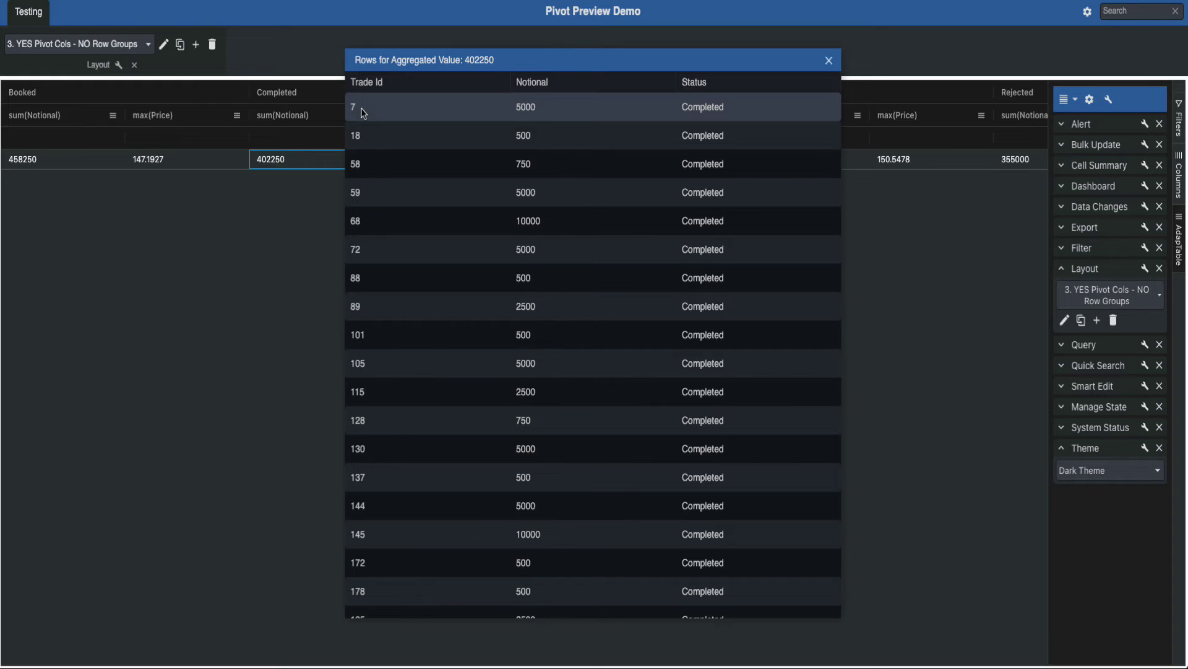
pyautogui.click(829, 61)
# Step: Switch to the "4. YES Pivot Cols - YES Row Groups" layout and review the rows behind Australia's Booked sum(Notional) aggregated value
pyautogui.click(123, 43)
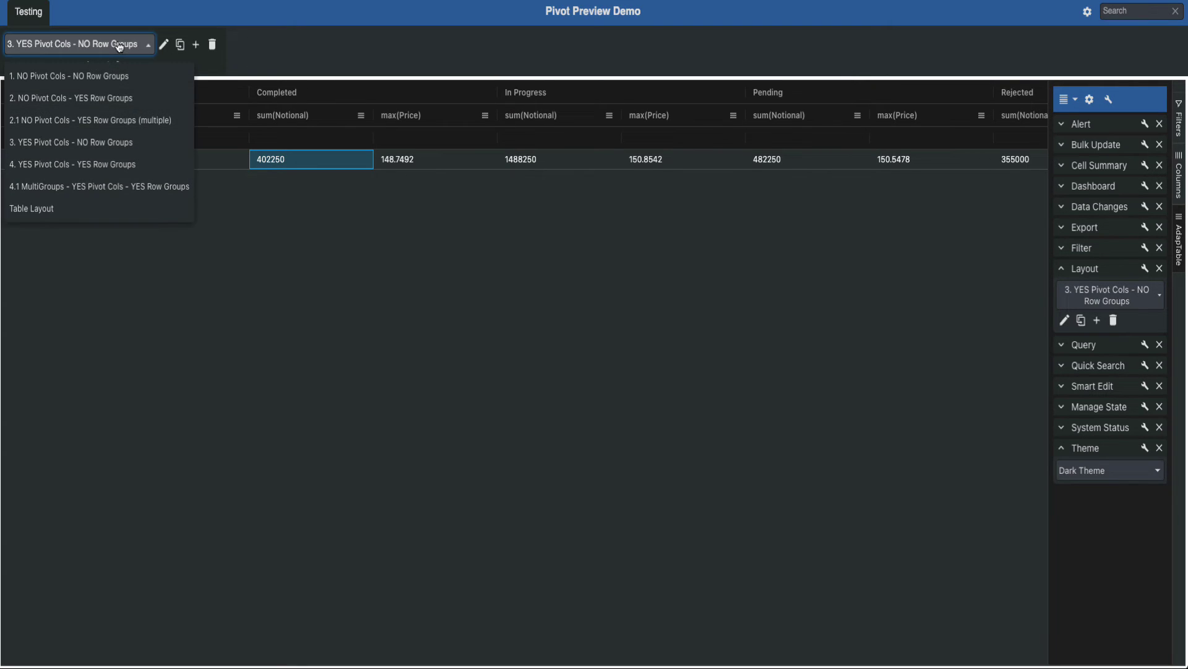
pyautogui.click(103, 166)
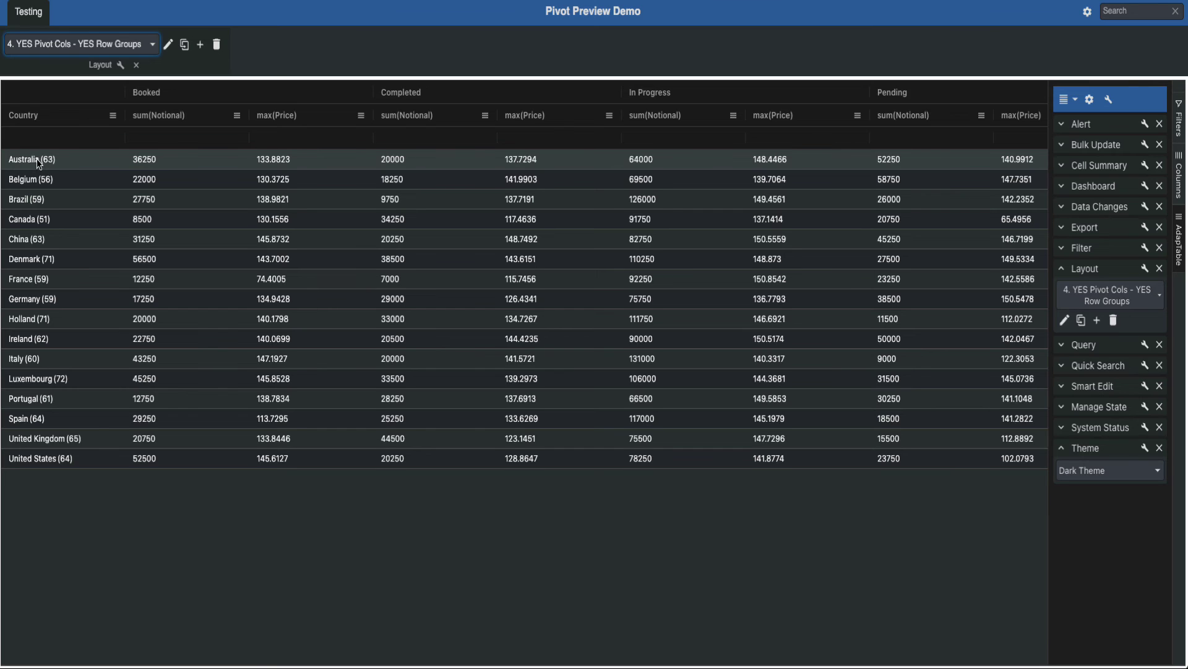
pyautogui.rightClick(154, 162)
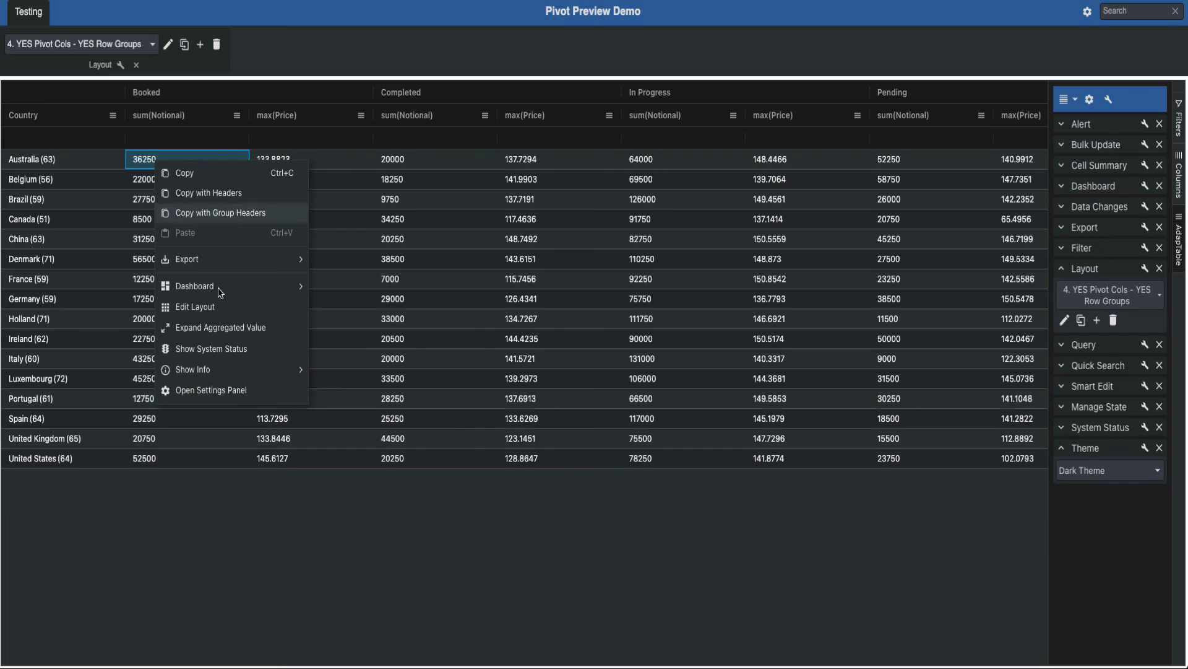
pyautogui.click(229, 335)
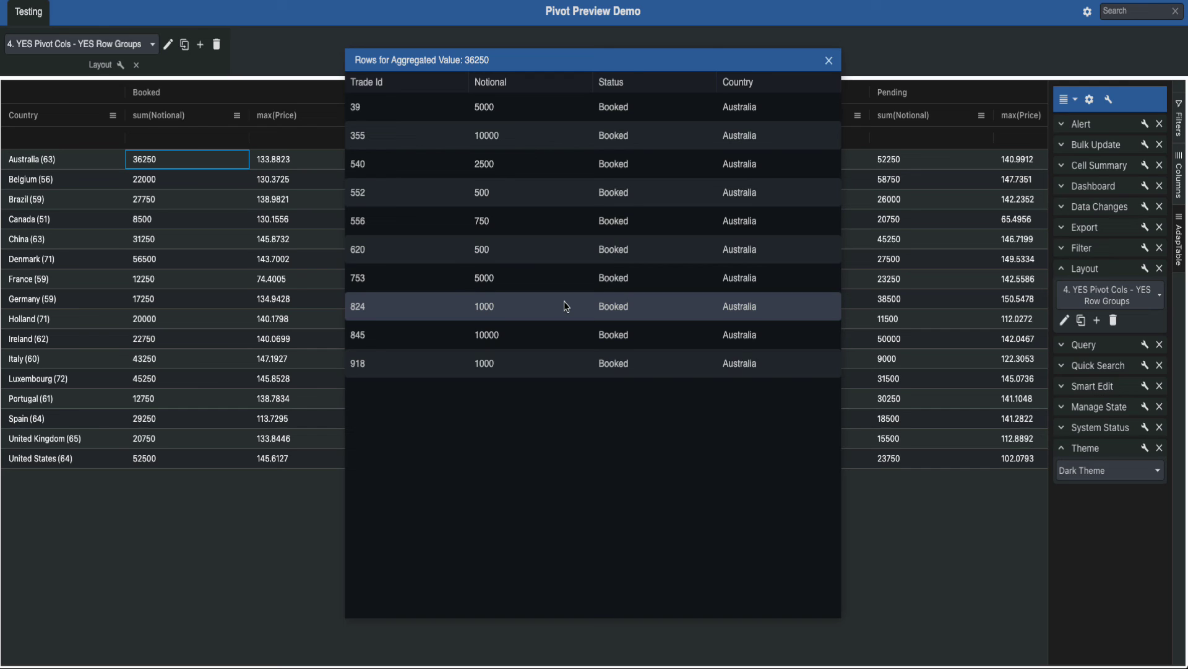
pyautogui.click(829, 61)
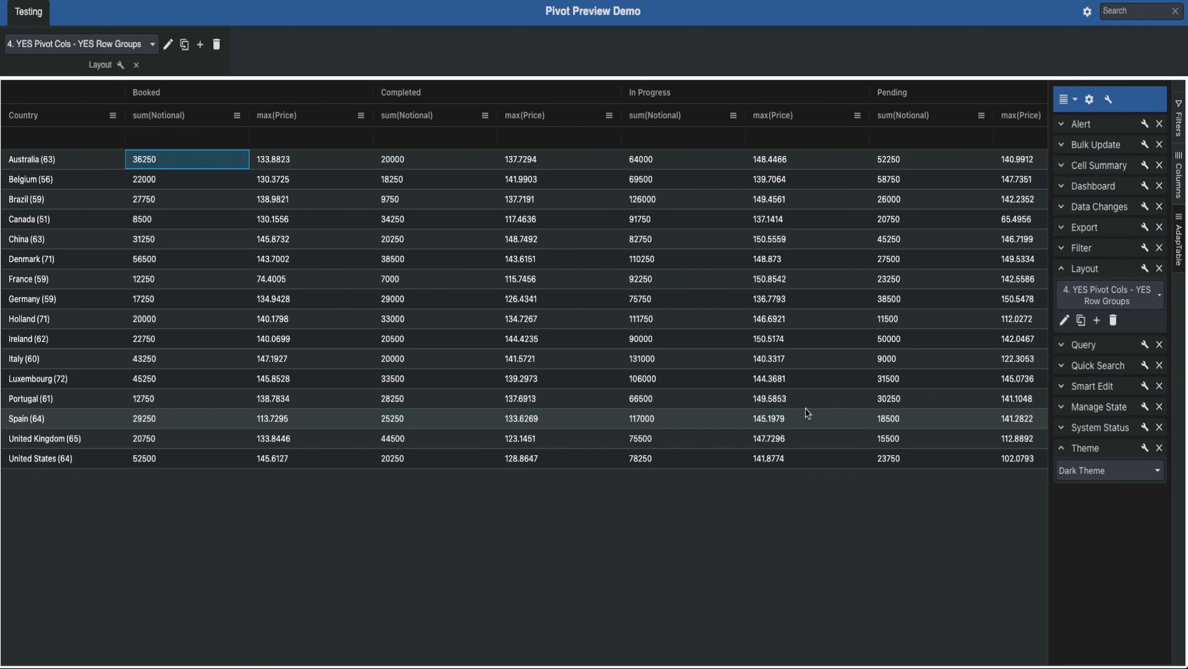
# Step: Expand Spain's In Progress max(Price) aggregated value, review its underlying rows, and close the list
pyautogui.click(767, 421)
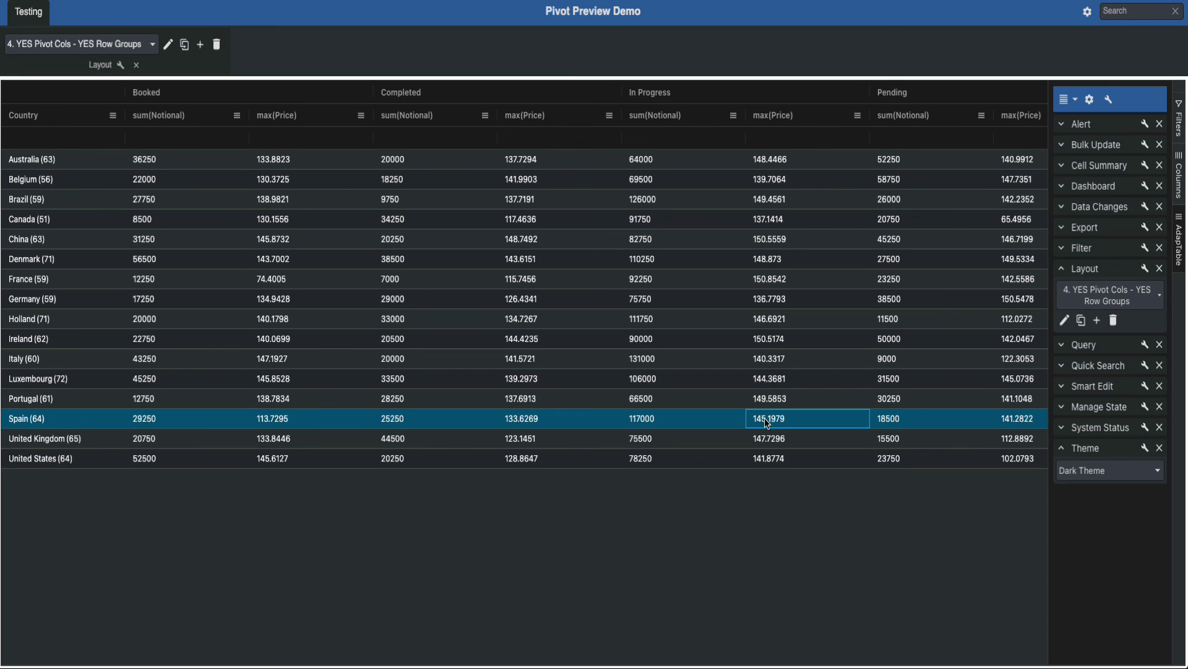
pyautogui.rightClick(765, 424)
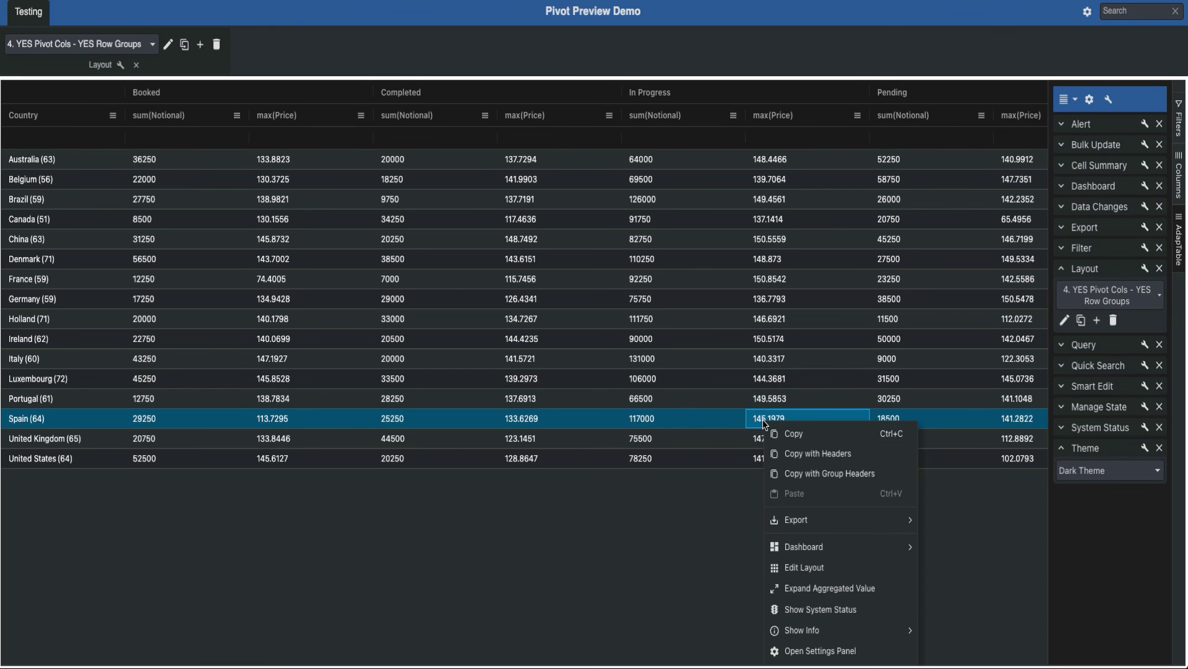
pyautogui.click(780, 584)
pyautogui.scroll(-7, 756, 262)
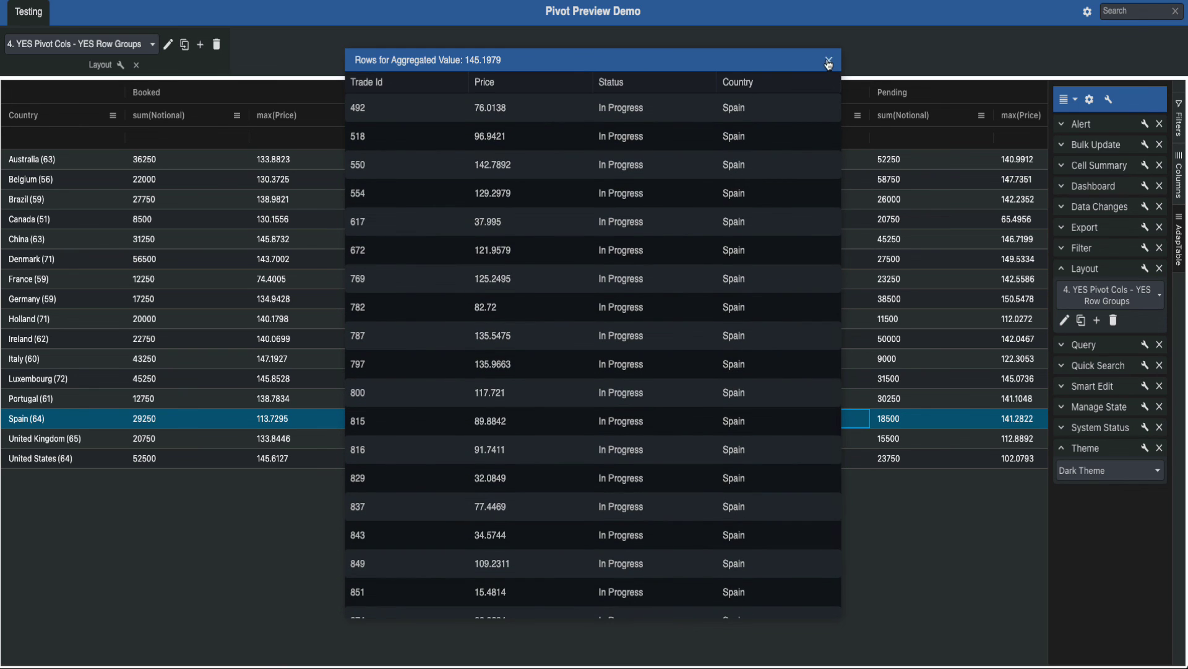
pyautogui.click(828, 61)
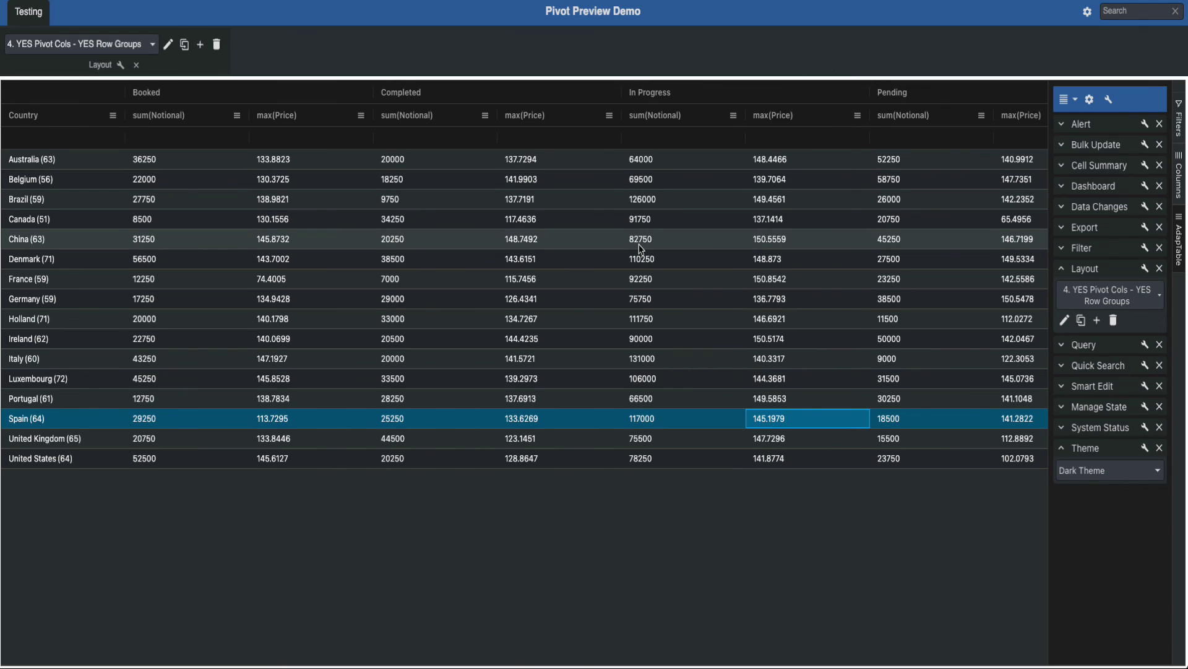